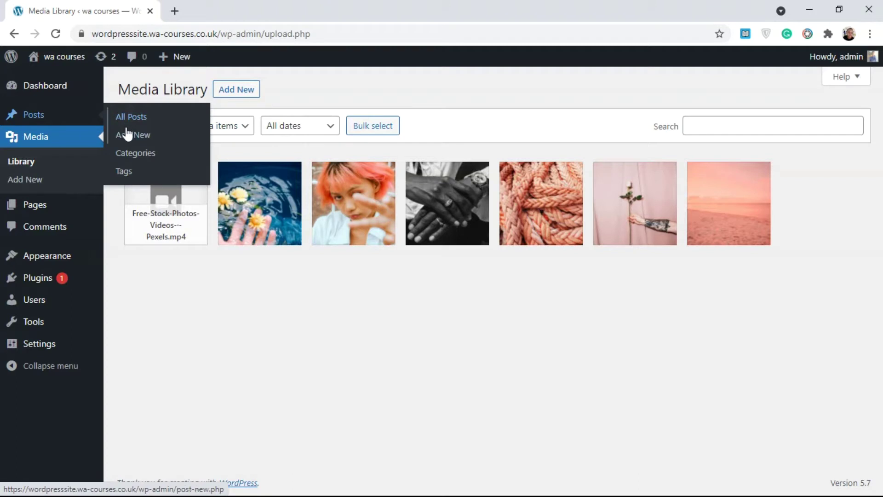
Upload pexels-photo-2971245.jpeg from the computer as a new Media Library item.
mouse_move(88, 205)
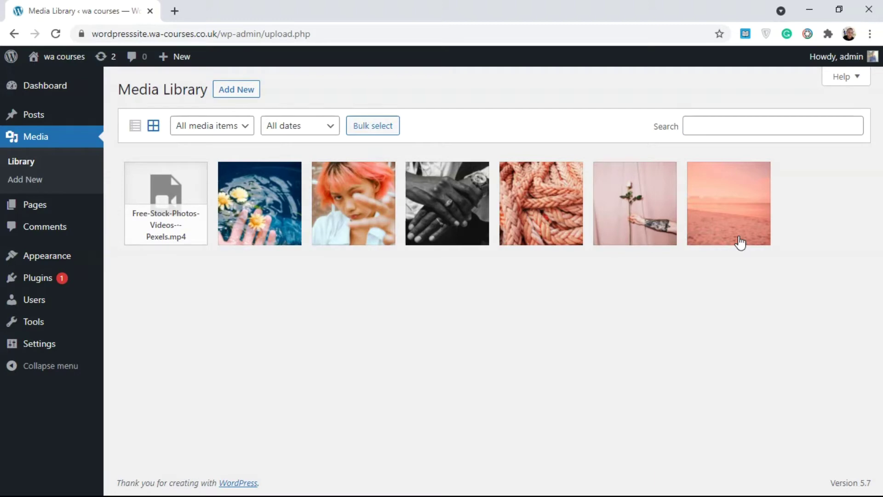
left_click(229, 91)
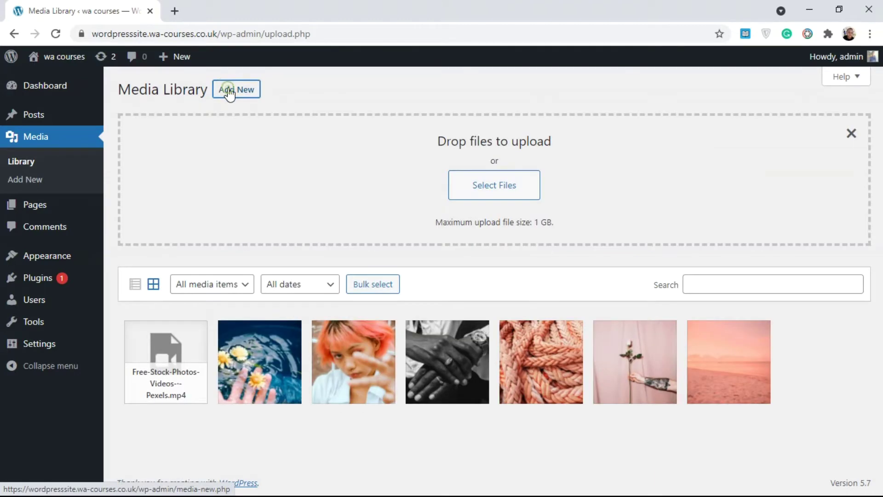
left_click(477, 195)
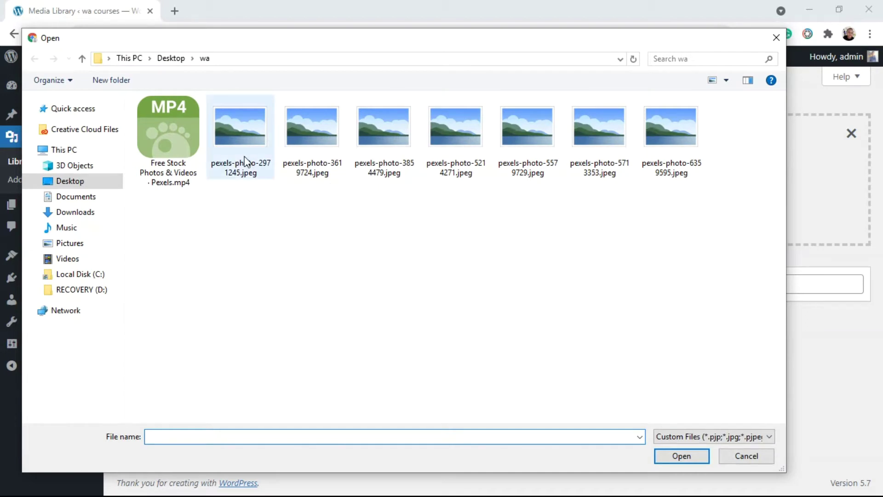
left_click(258, 124)
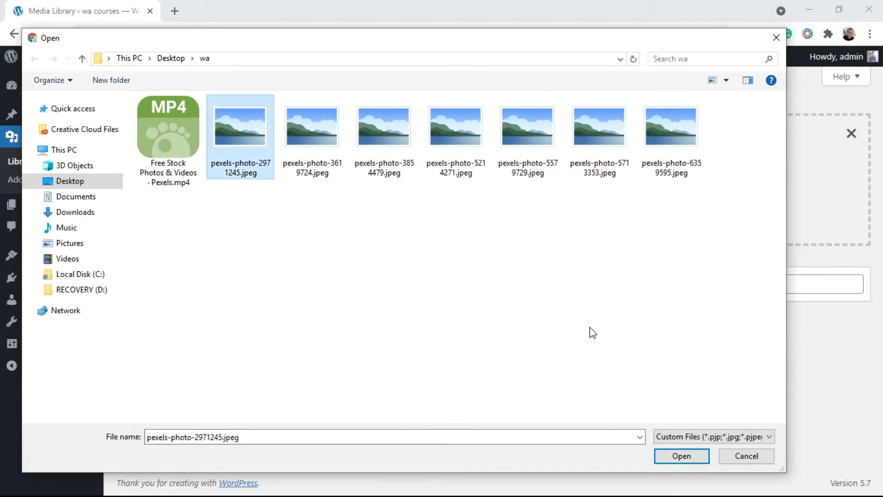
left_click(682, 456)
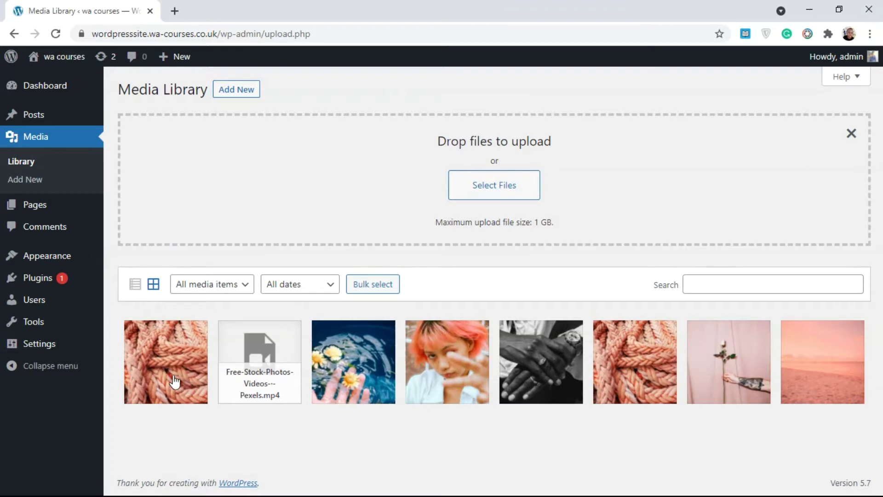
Open the new rope photo's attachment details and copy its file URL to the clipboard.
left_click(174, 380)
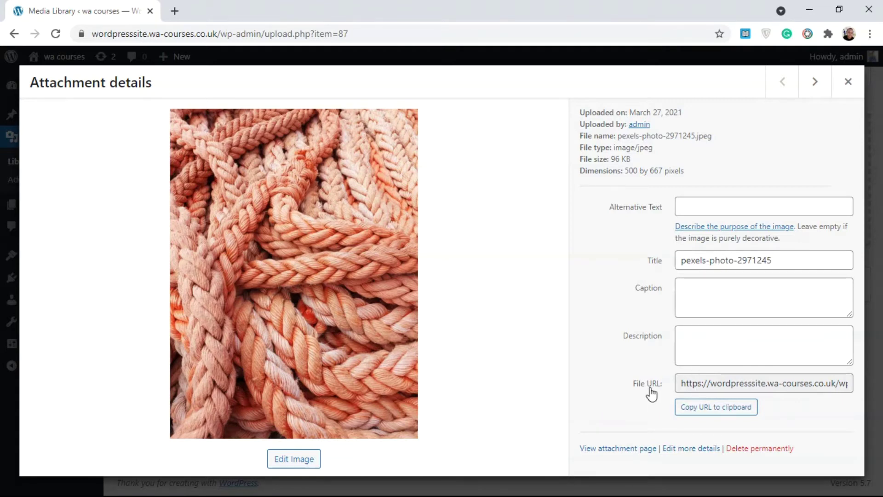
left_click(714, 408)
Reopen the rope photo's details and open its attachment page in a new browser tab.
left_click(848, 82)
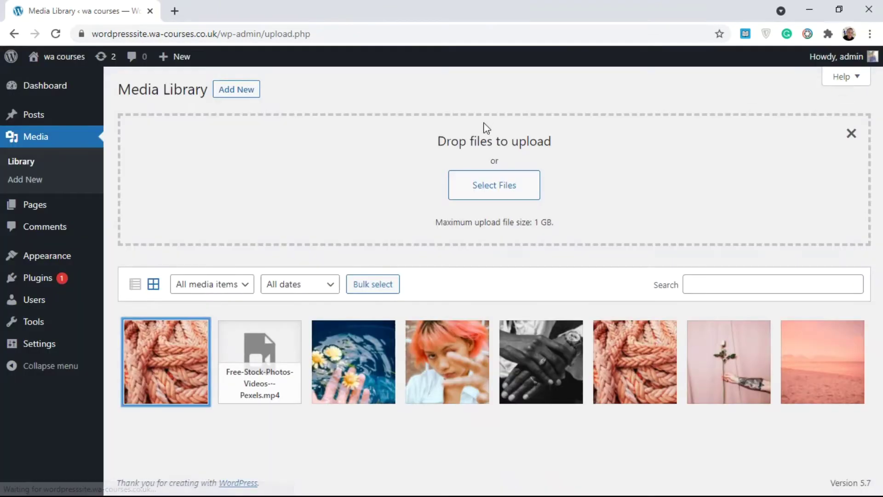
left_click(180, 359)
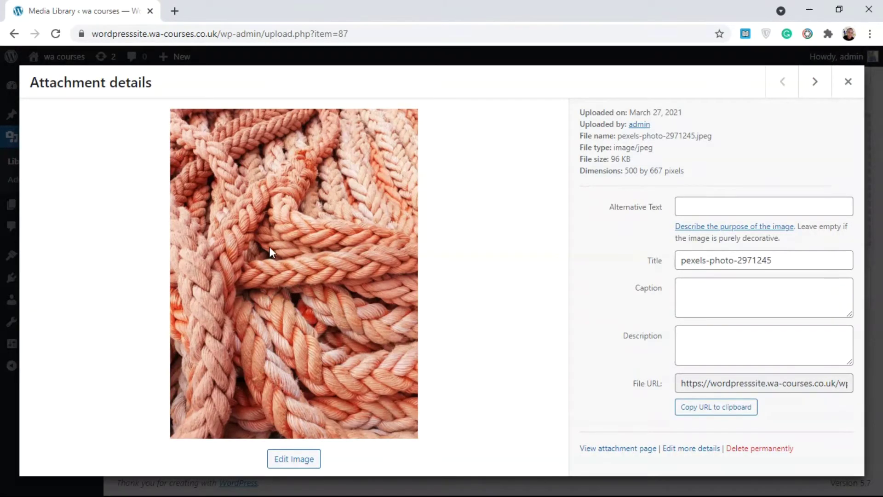
right_click(598, 453)
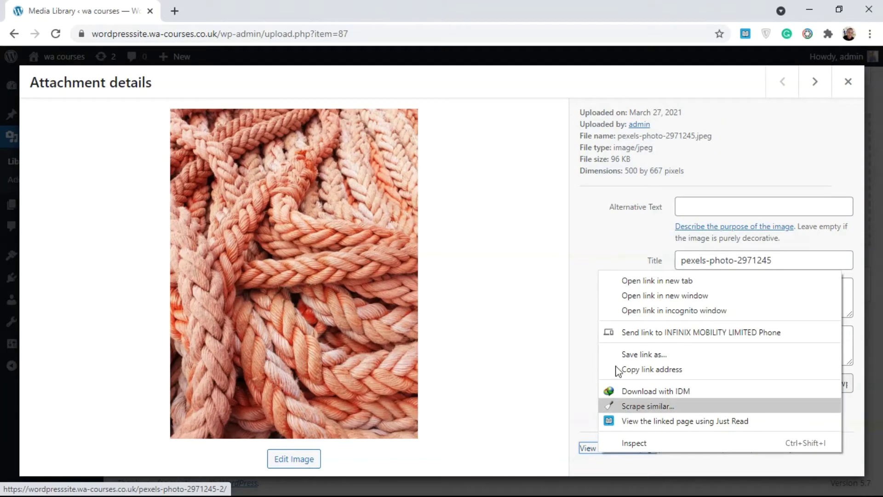
left_click(628, 284)
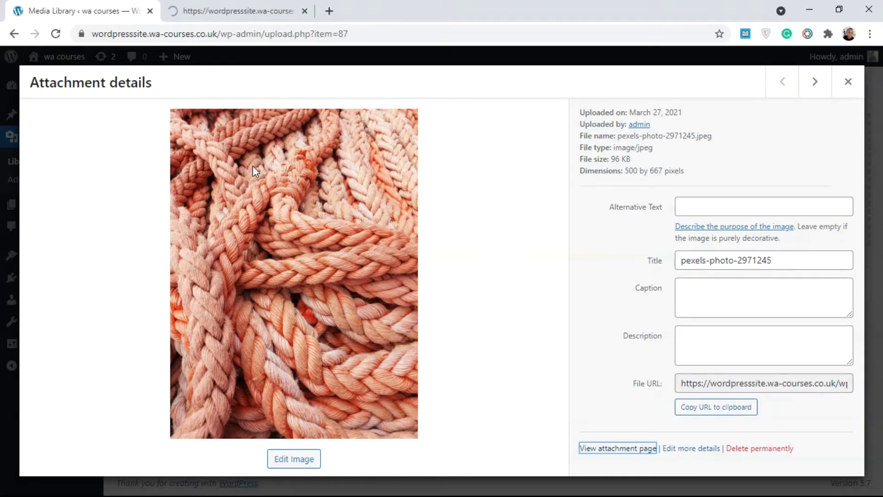
Scroll through the pexels-photo-2971245 attachment page in the second tab.
left_click(232, 11)
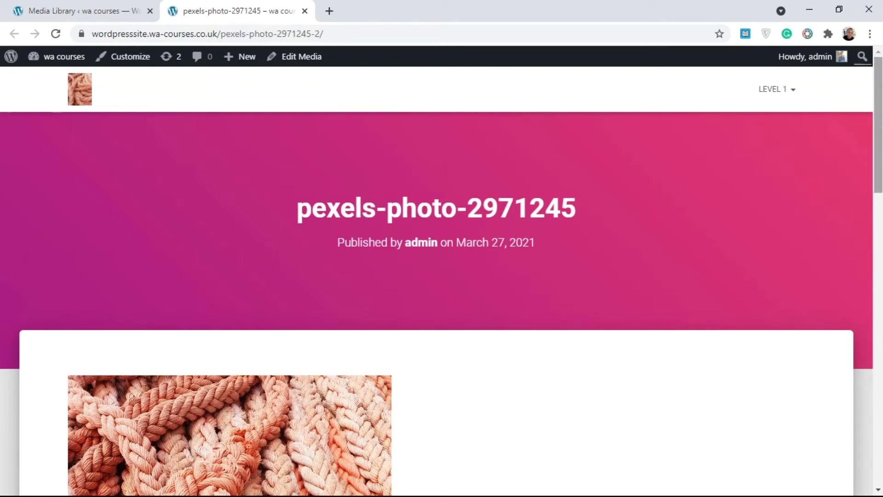
scroll(415, 219, "down", 5)
scroll(379, 230, "down", 3)
scroll(380, 184, "up", 10)
scroll(380, 157, "down", 2)
scroll(380, 151, "up", 2)
left_click_drag(878, 124, 878, 174)
scroll(471, 256, "down", 4)
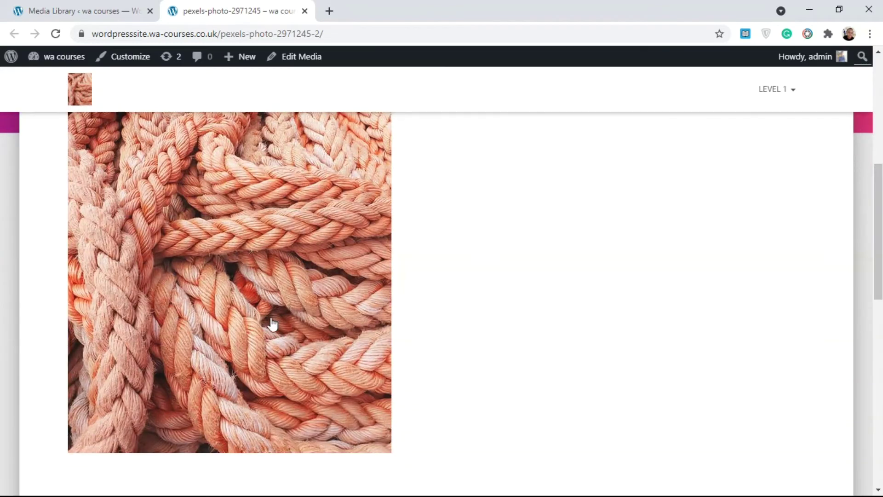
left_click_drag(881, 252, 881, 214)
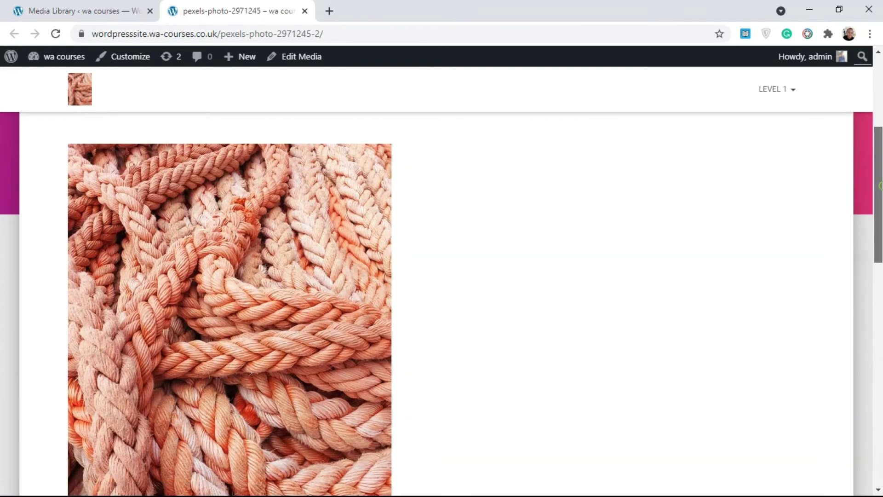
scroll(842, 128, "up", 4)
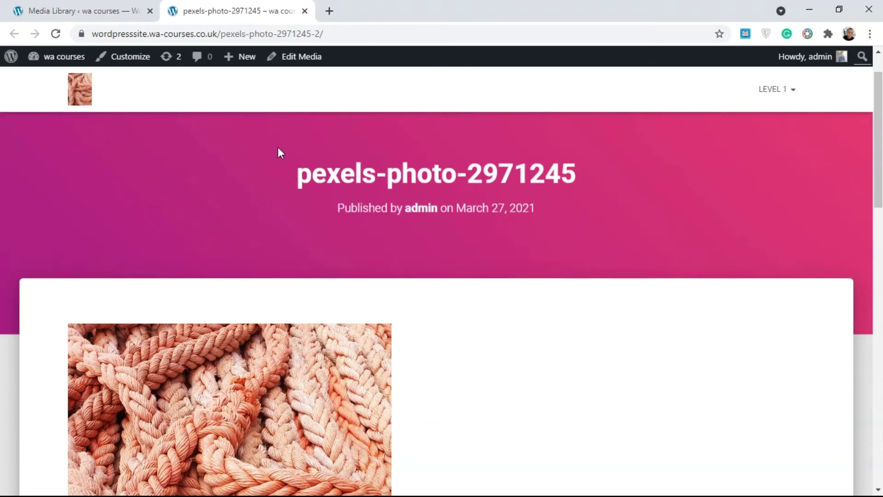
scroll(278, 148, "down", 6)
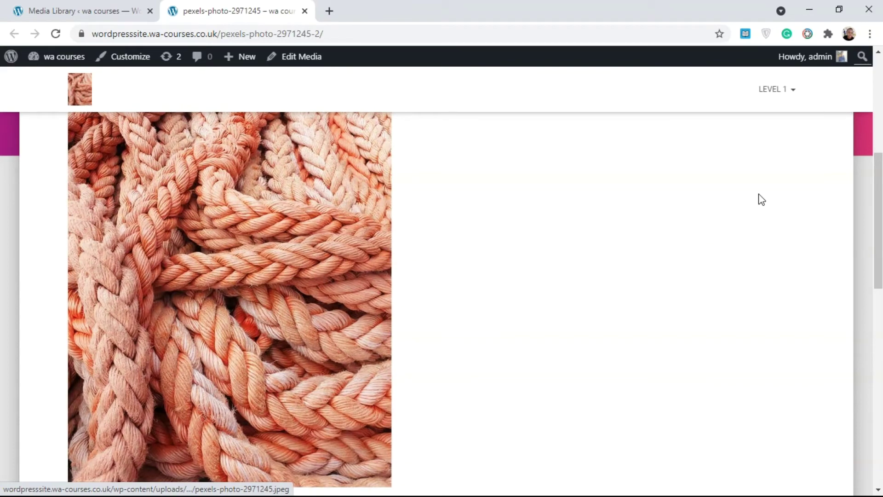
scroll(877, 193, "up", 3)
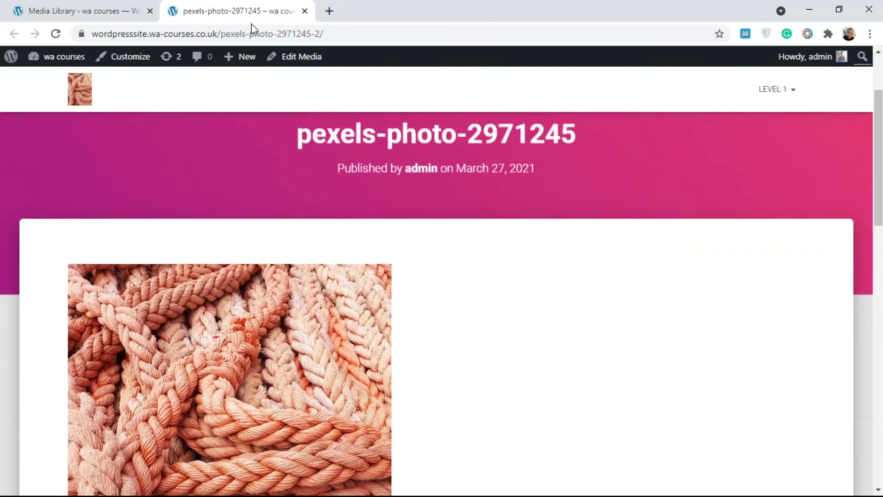
Close the photo's details modal, then scroll the attachment page to its size links, 150 × 150 through 500 × 667.
left_click(94, 10)
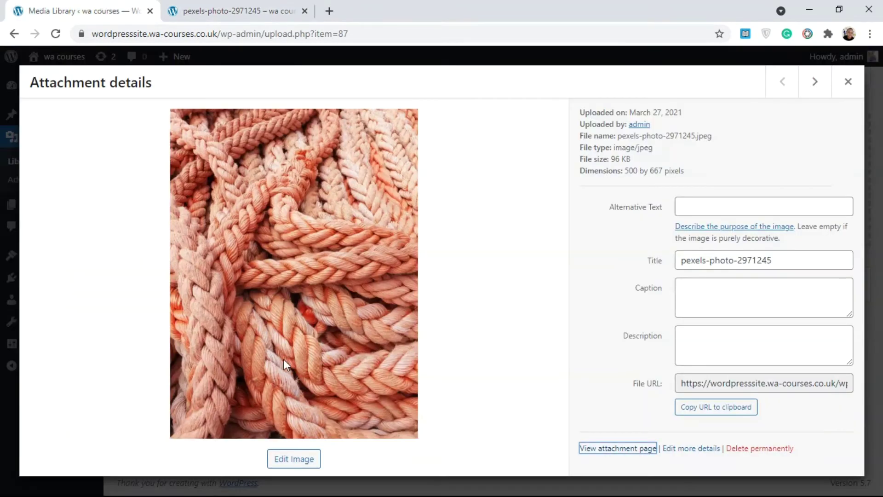
left_click(849, 82)
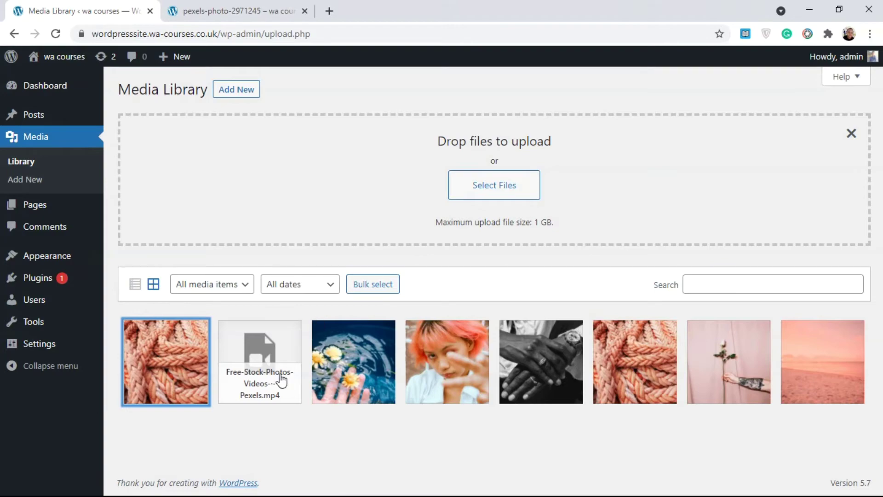
left_click(215, 10)
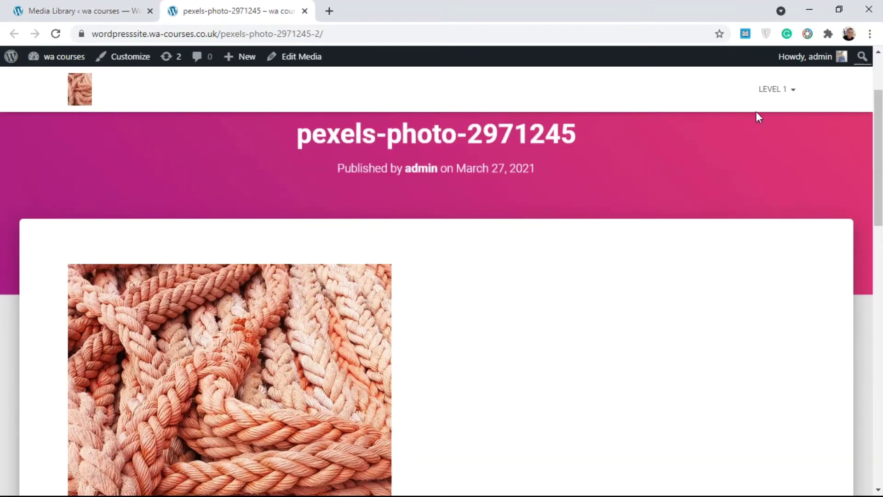
left_click_drag(879, 136, 834, 262)
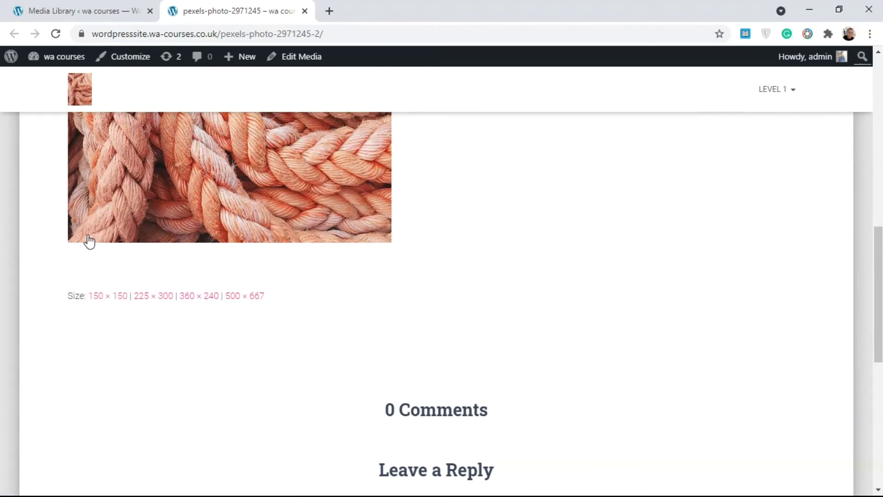
View the rope photo's 150 × 150 size in its own tab, close it and return to the Media Library.
right_click(121, 297)
left_click(158, 306)
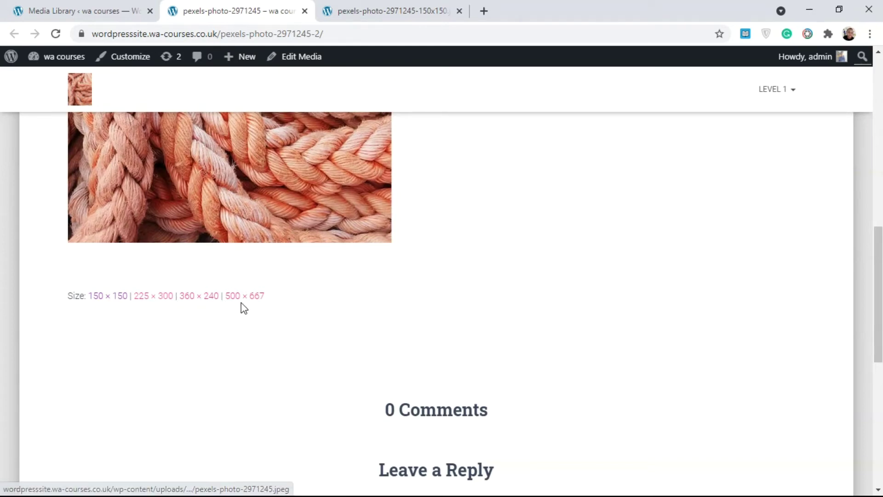
left_click(401, 7)
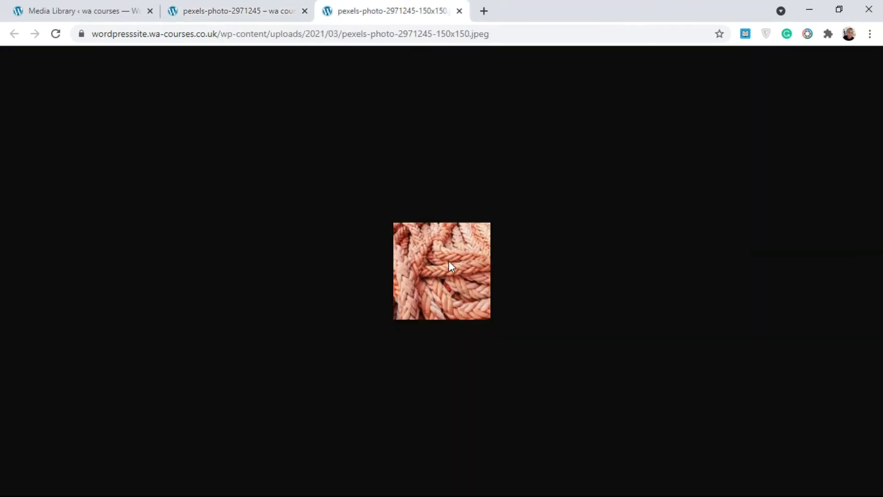
left_click(458, 11)
left_click(97, 12)
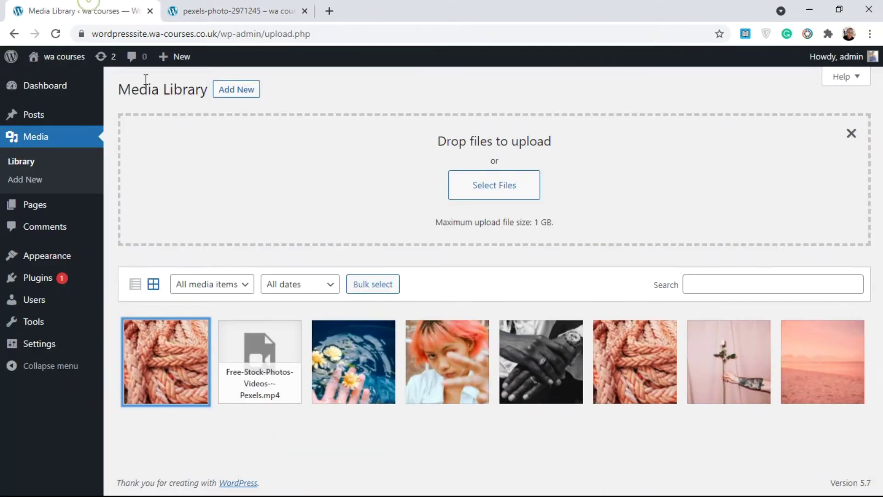
Open Posts > Add New in a new browser tab and switch to it.
mouse_move(98, 123)
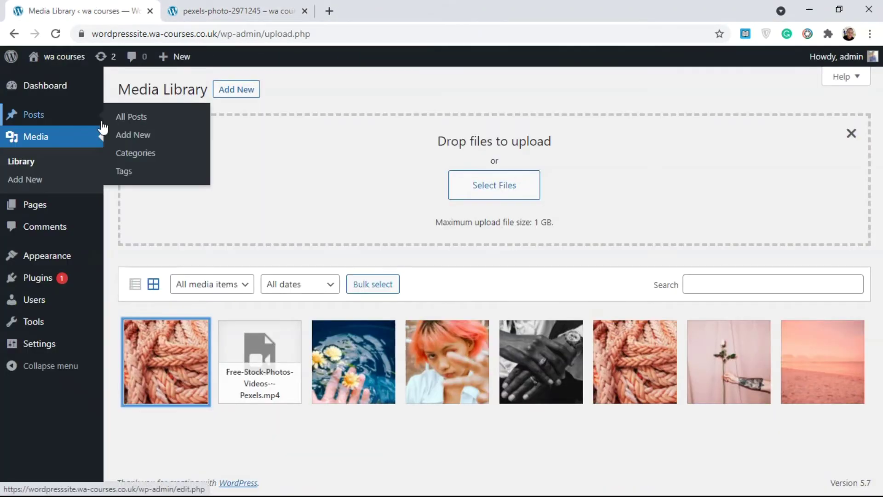
right_click(135, 144)
left_click(160, 147)
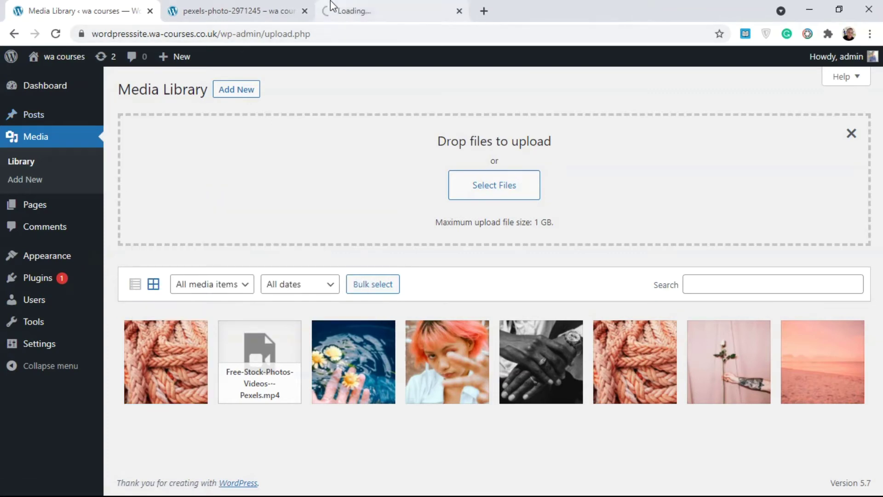
left_click(331, 2)
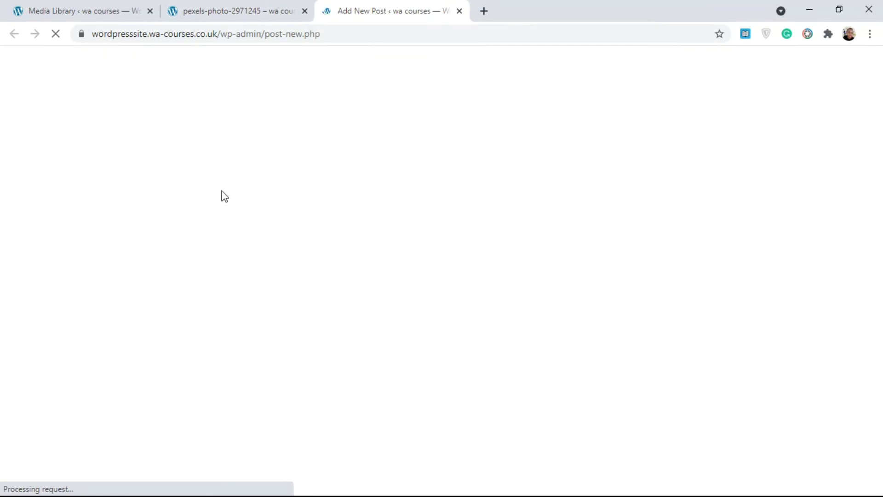
Add an Image block to the new post and insert the first rope photo from the Media Library.
left_click(245, 6)
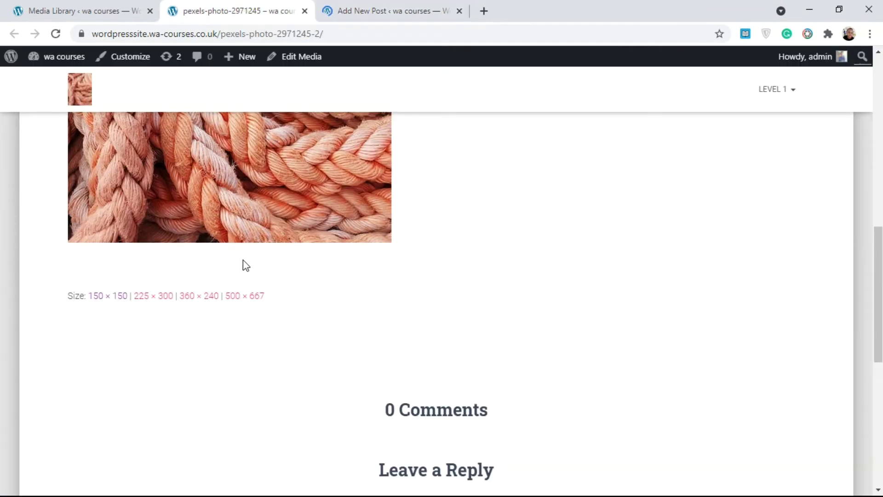
scroll(692, 281, "up", 9)
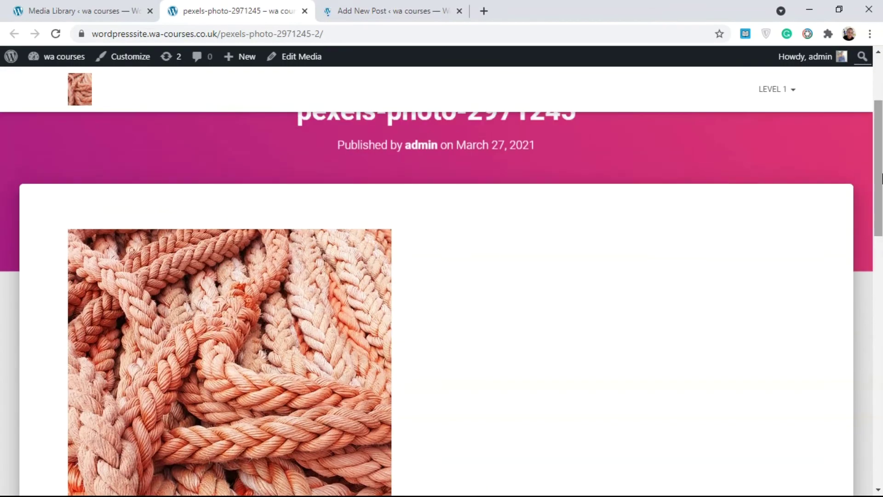
left_click(399, 3)
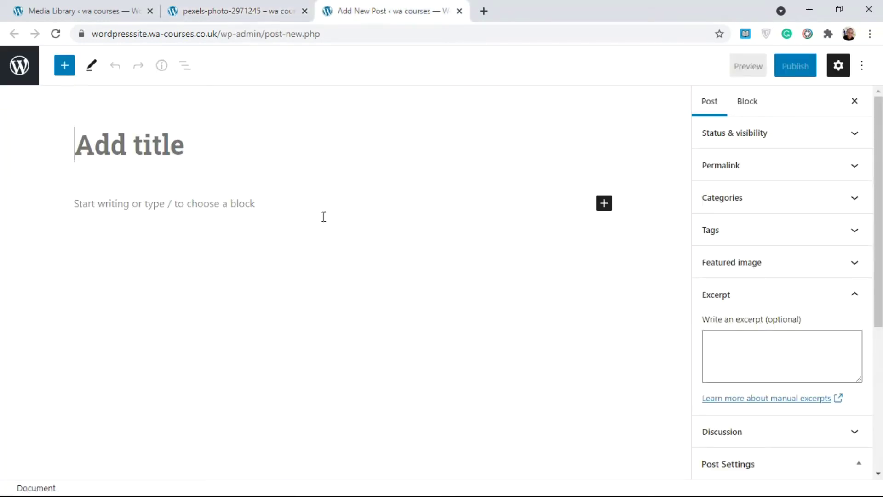
left_click(605, 204)
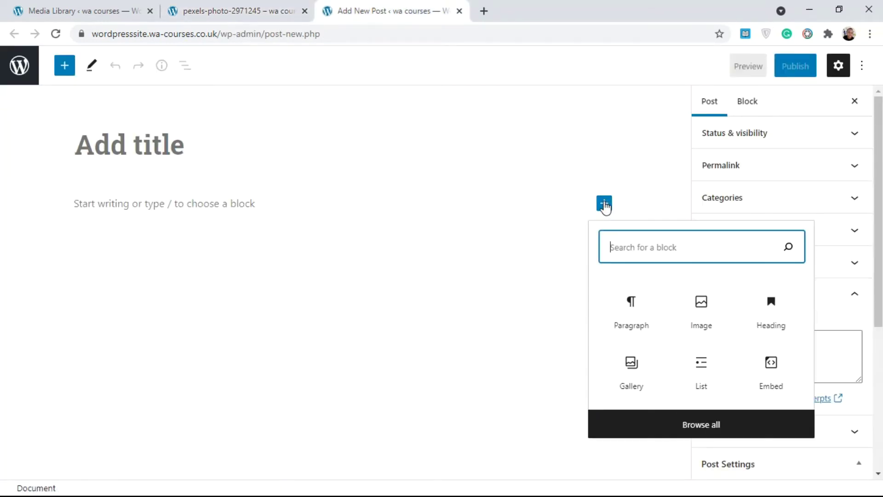
left_click(701, 321)
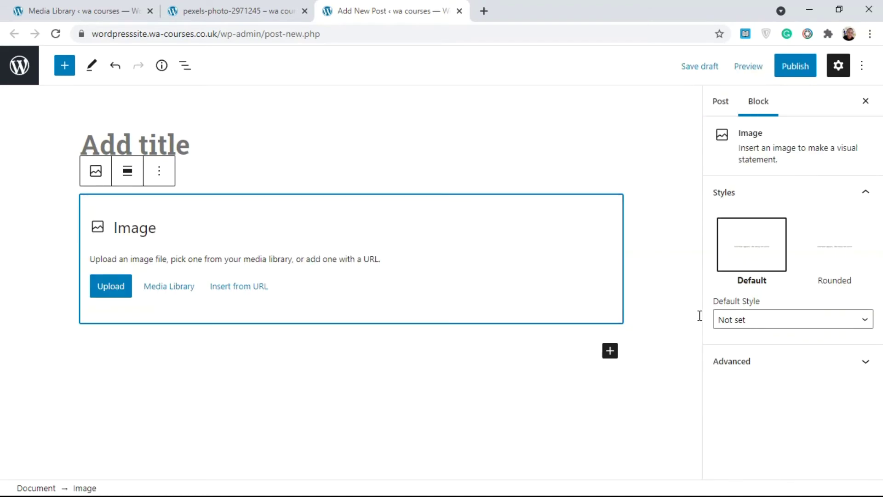
left_click(158, 292)
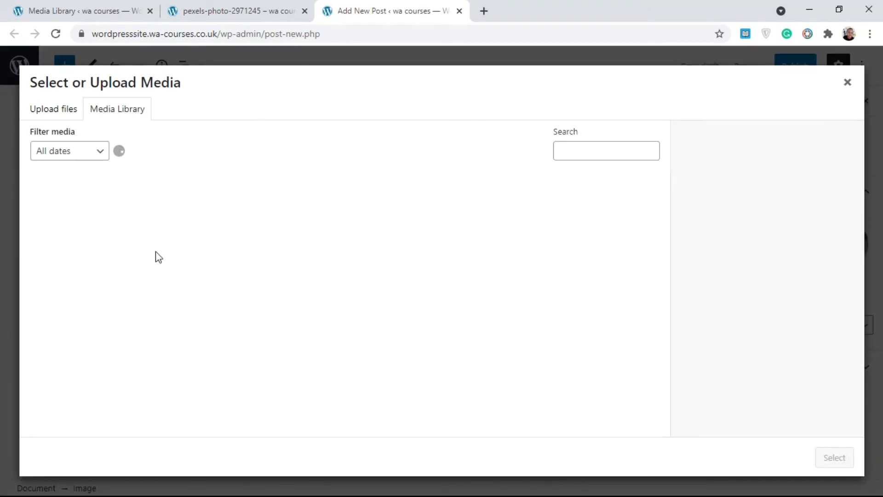
left_click(70, 212)
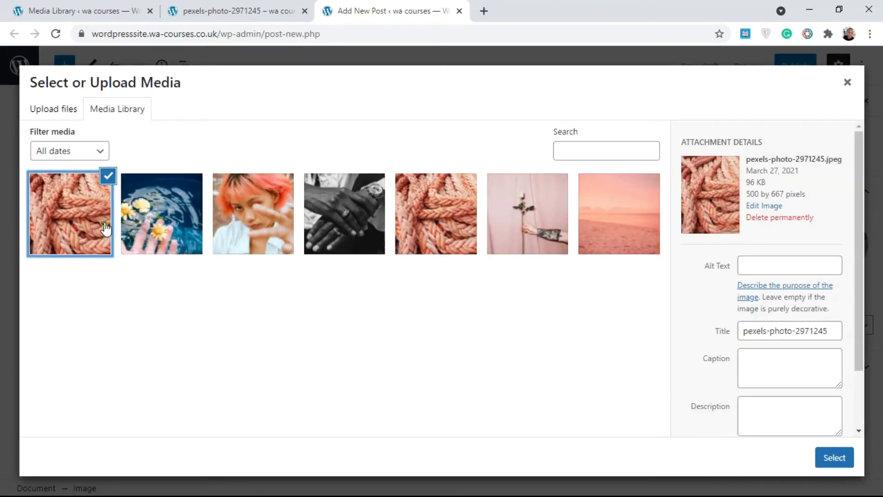
left_click(834, 459)
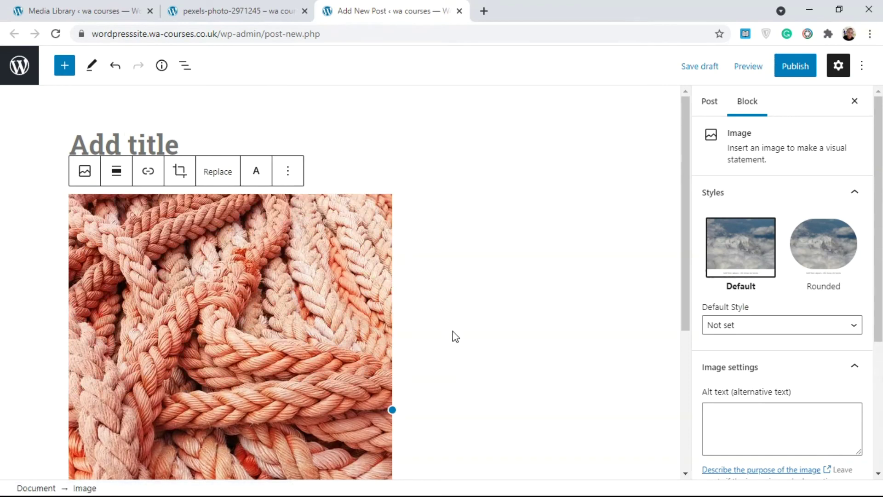
Set the rope image to Full Size (500 × 667) after trying Medium, then return to the attachment page tab.
left_click_drag(876, 229, 880, 372)
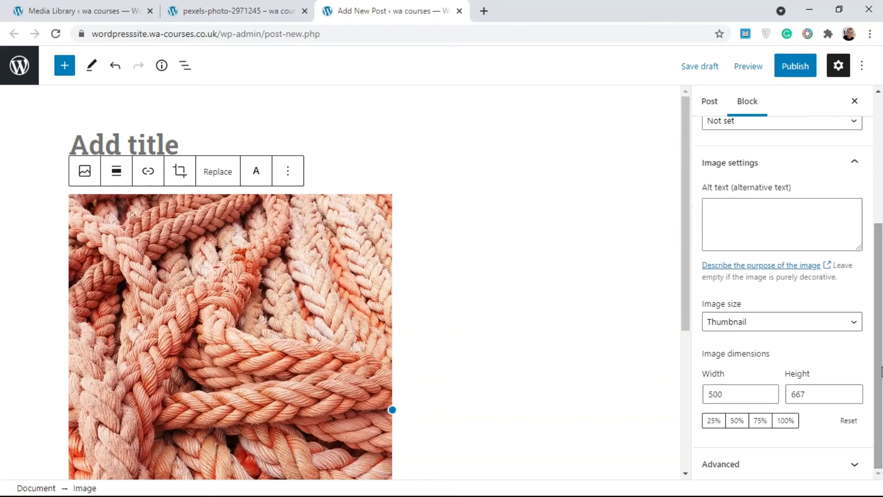
left_click(732, 325)
left_click(737, 351)
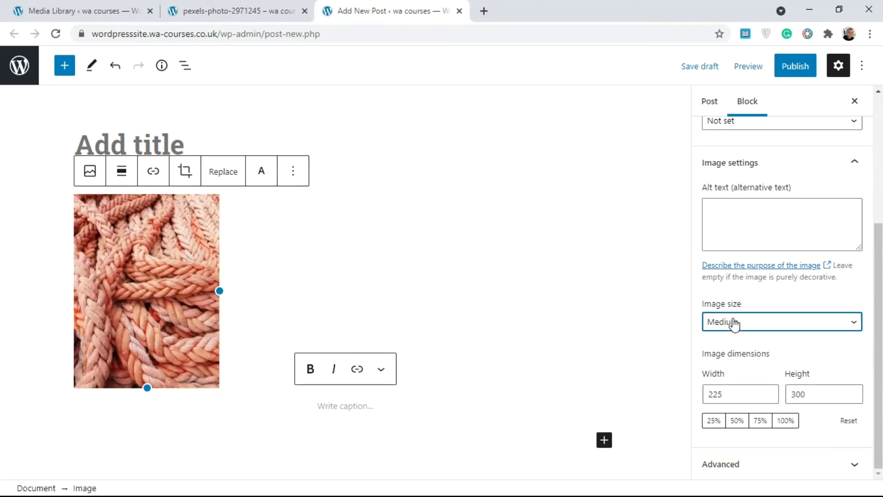
left_click(734, 321)
left_click(735, 362)
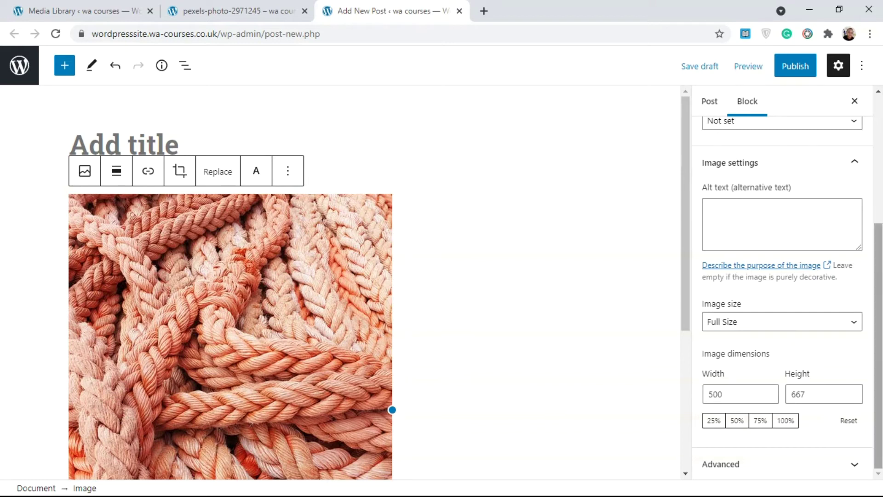
scroll(778, 276, "up", 3)
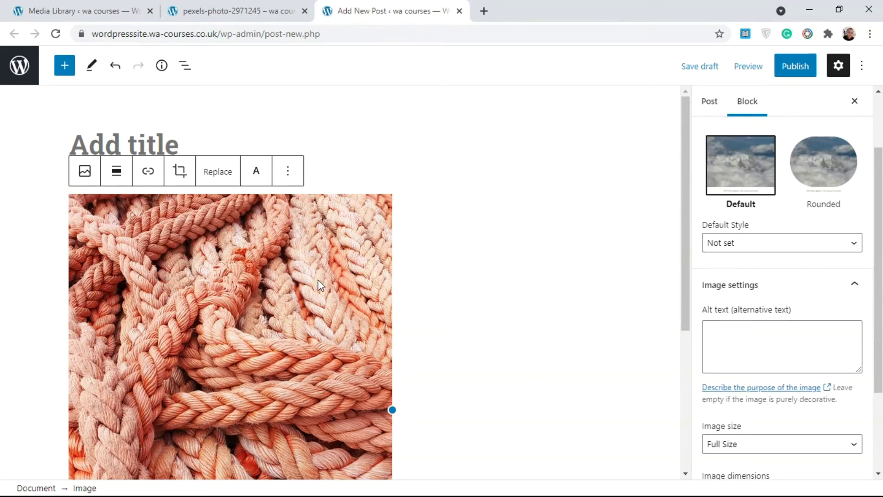
left_click(780, 344)
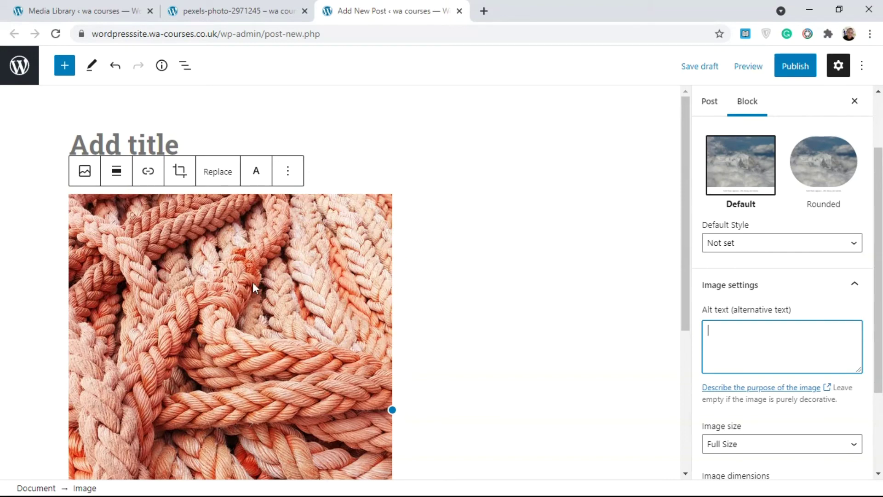
left_click(209, 9)
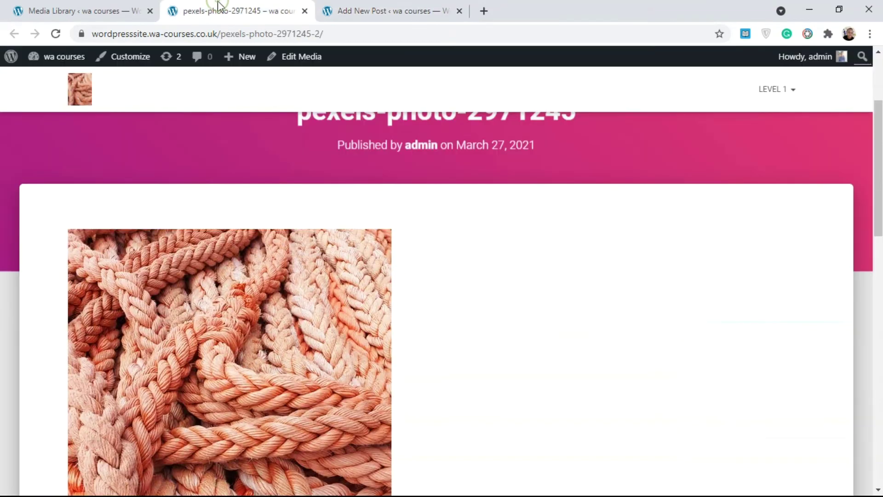
Open the rope photo's attachment details, comparing its alt text field with the post editor.
left_click(63, 5)
left_click(203, 377)
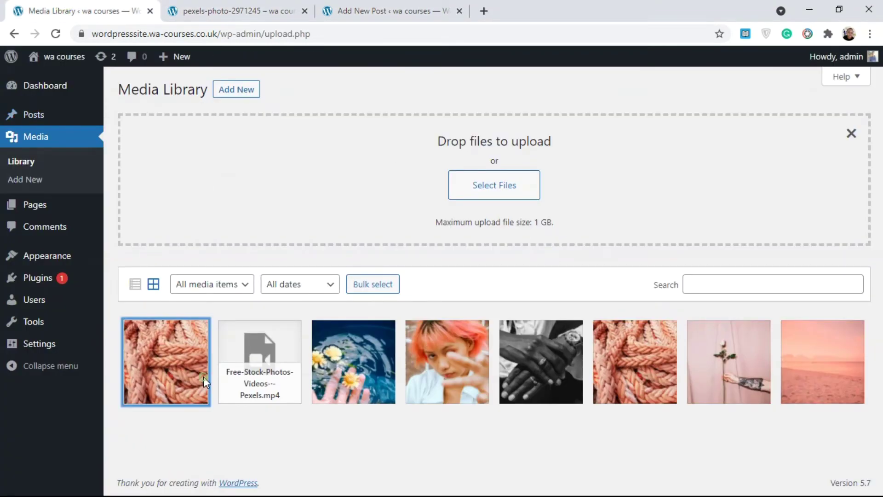
left_click(684, 206)
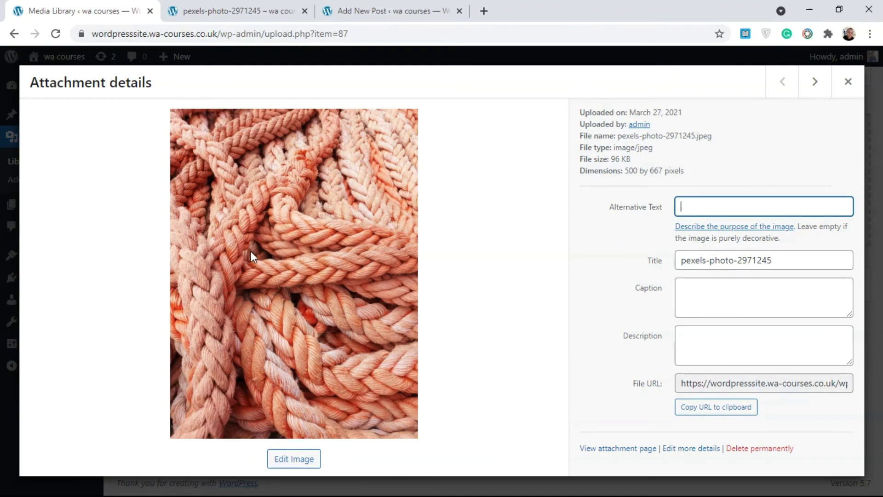
left_click(350, 9)
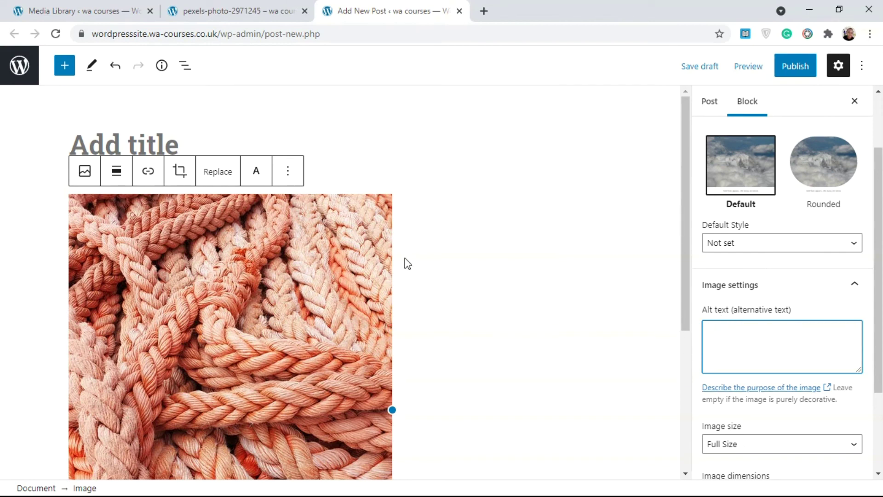
left_click(96, 5)
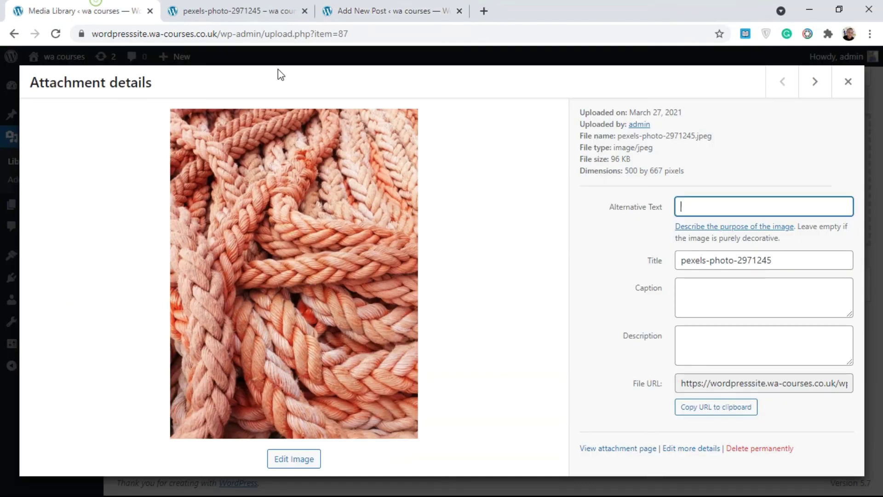
left_click(430, 8)
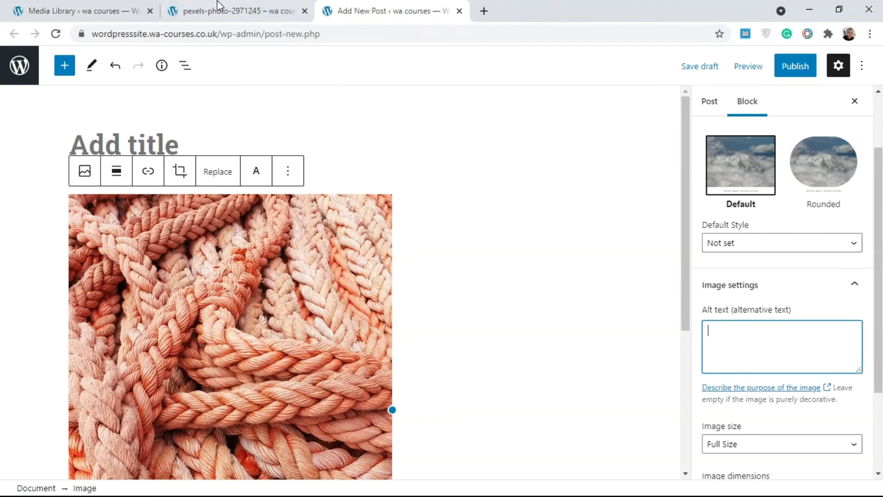
Close the photo's details and open the Free-Stock-Photos-Videos---Pexels.mp4 video's details (6 MB, 0:37).
left_click(29, 6)
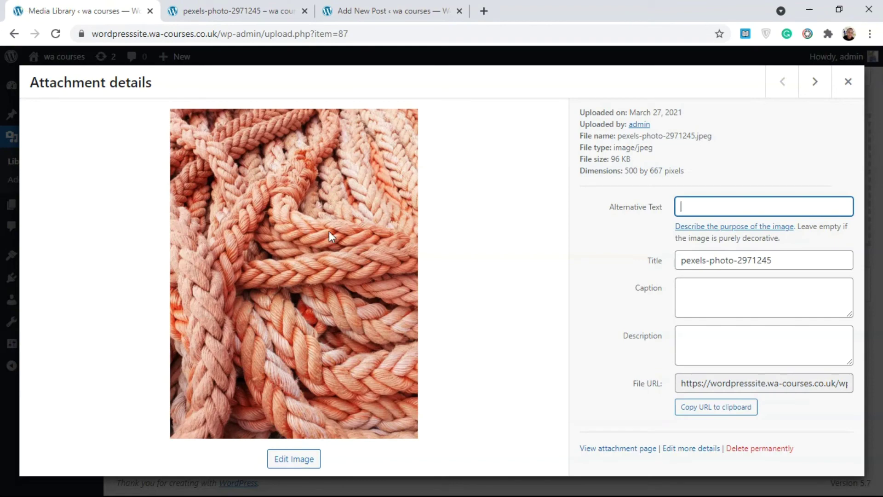
left_click(849, 82)
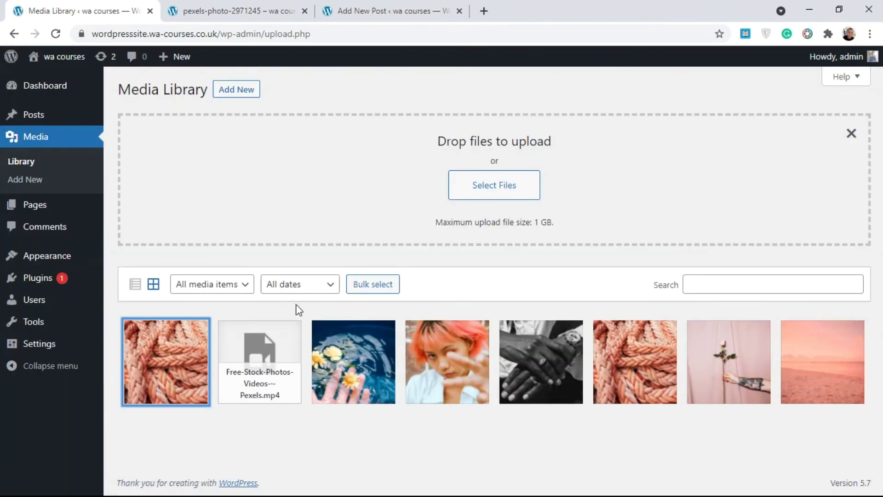
left_click(251, 393)
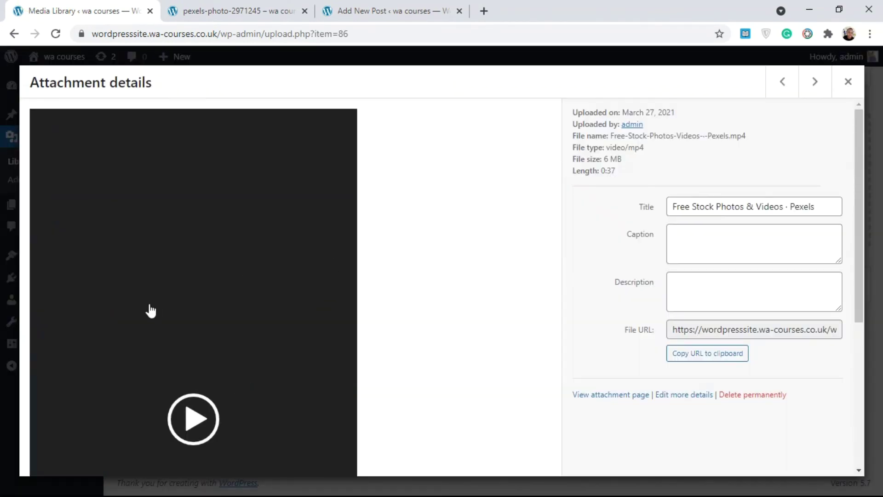
Highlight the video's 0:37 length, close its attachment details, and deselect it in the grid.
left_click_drag(629, 173, 575, 174)
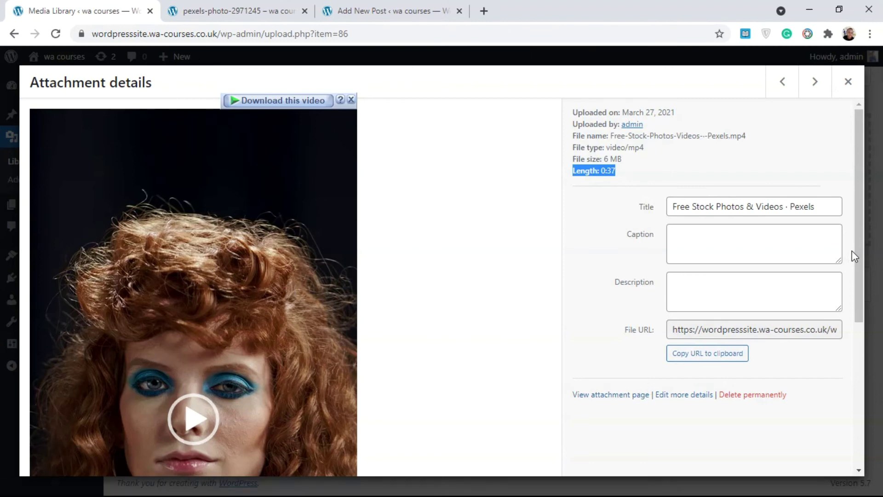
left_click_drag(855, 256, 838, 188)
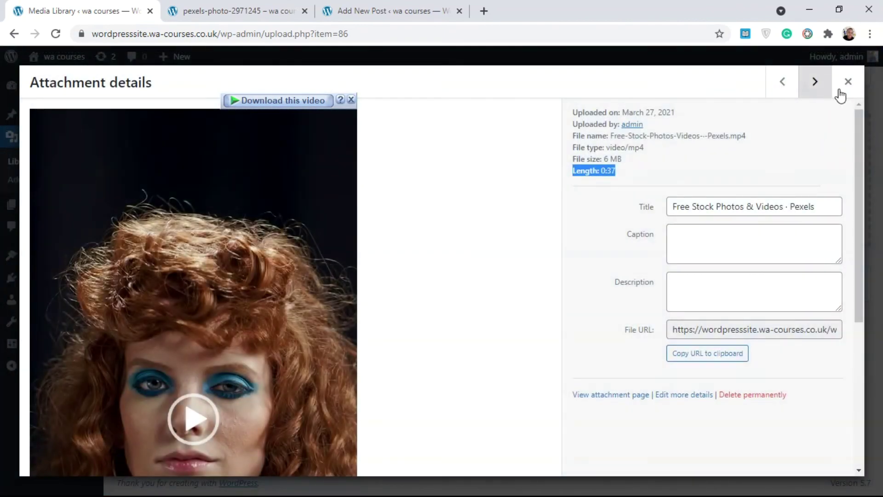
left_click(849, 82)
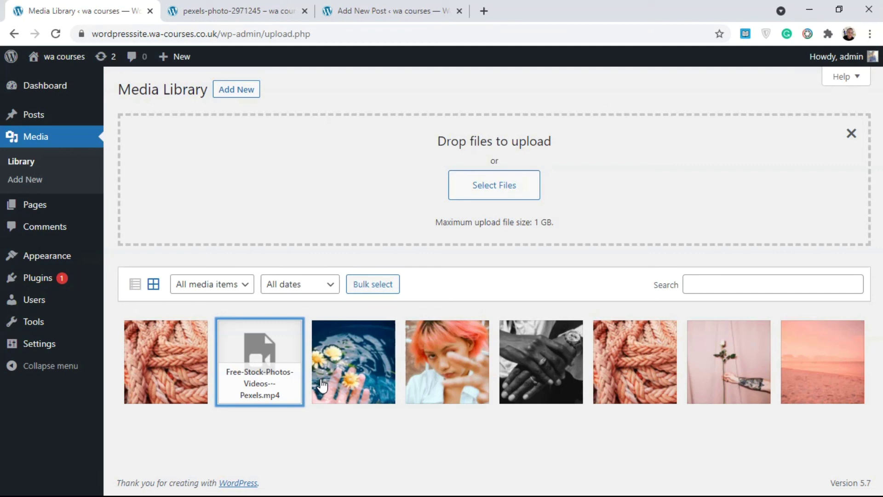
left_click(445, 265)
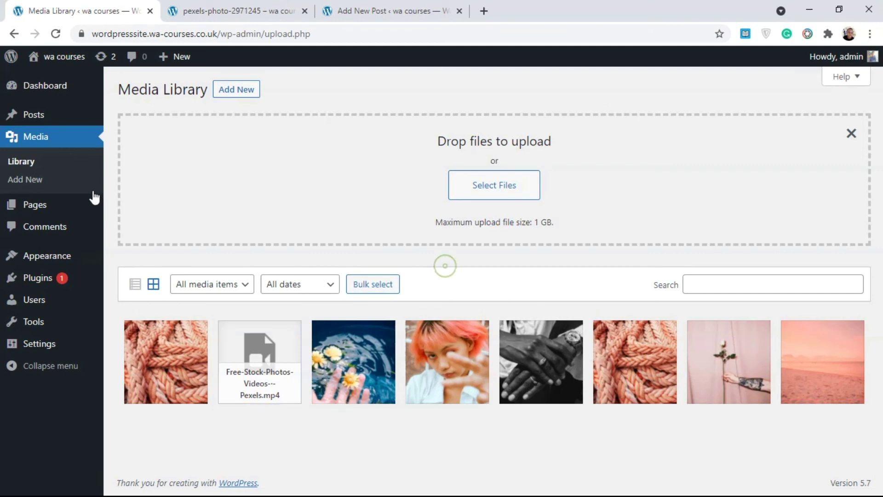